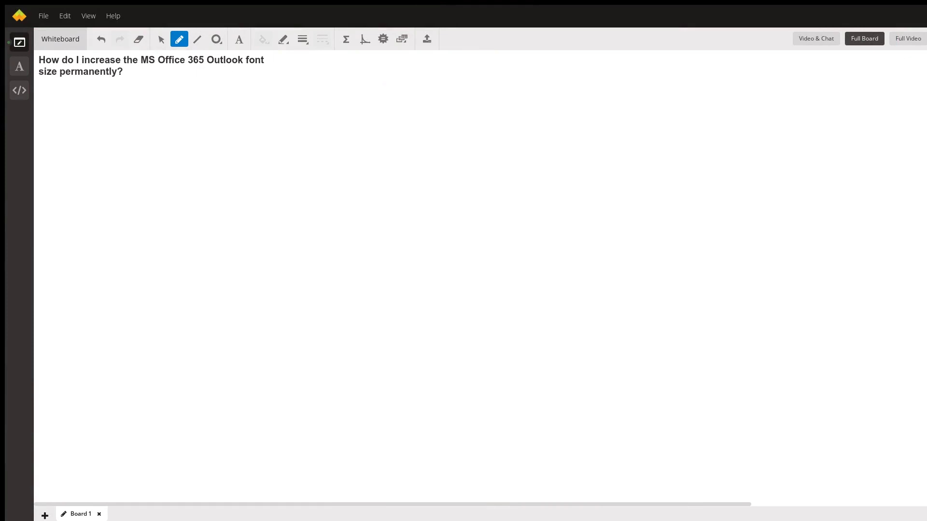
- Mark a small dot near the centre of the Wyzant whiteboard with the pencil
click(410, 292)
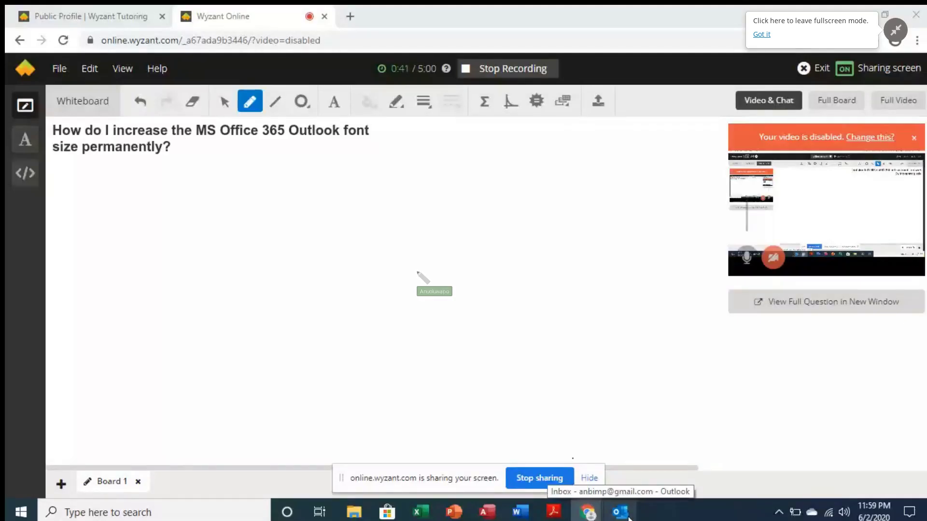
- Bring Outlook to the front and go to File > Options
click(620, 512)
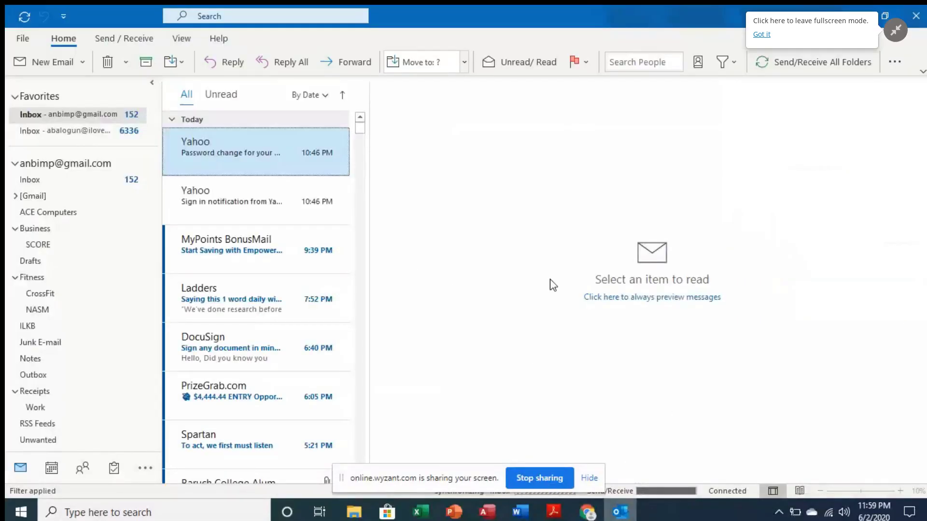
click(24, 38)
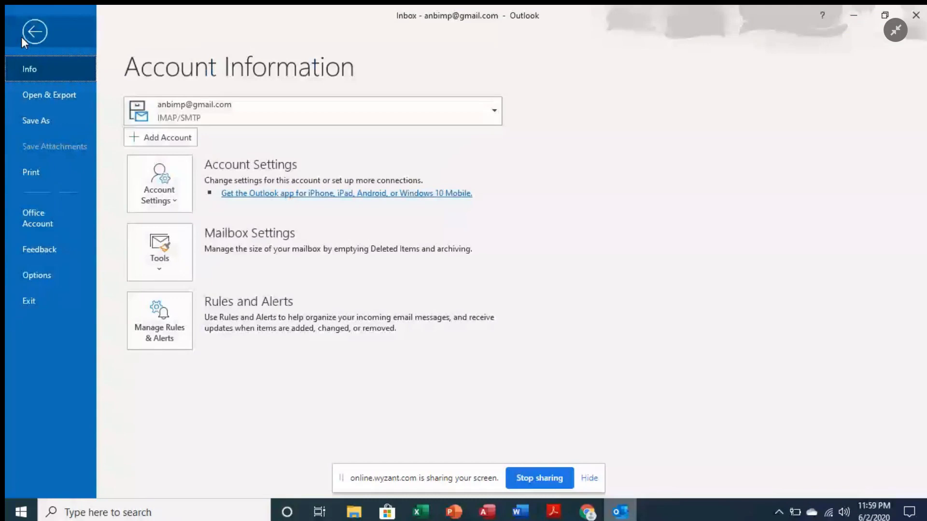
click(50, 276)
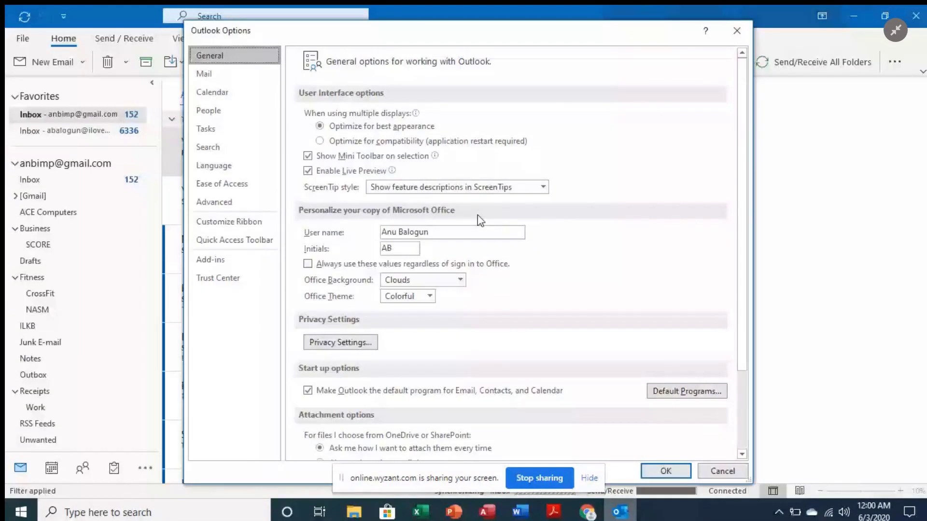
- In the Mail settings, bring up the Stationery and Fonts dialog
click(220, 78)
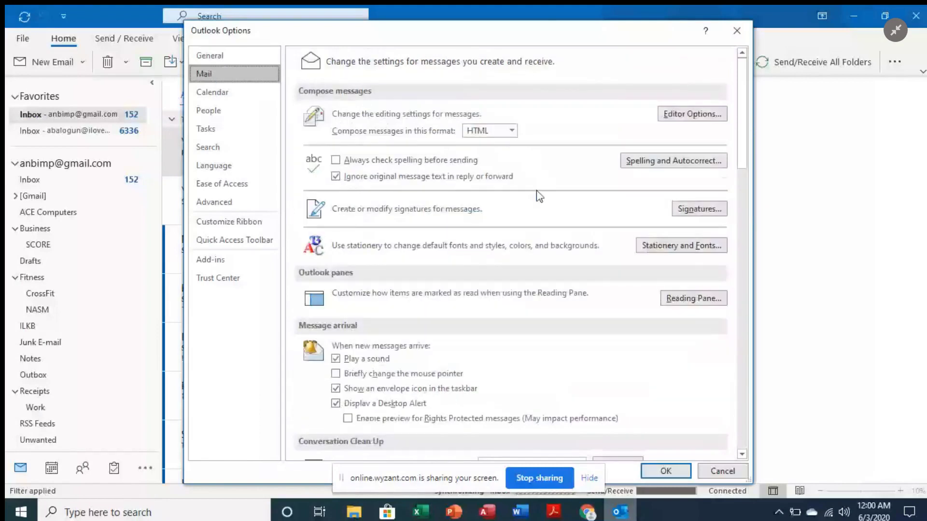
click(695, 250)
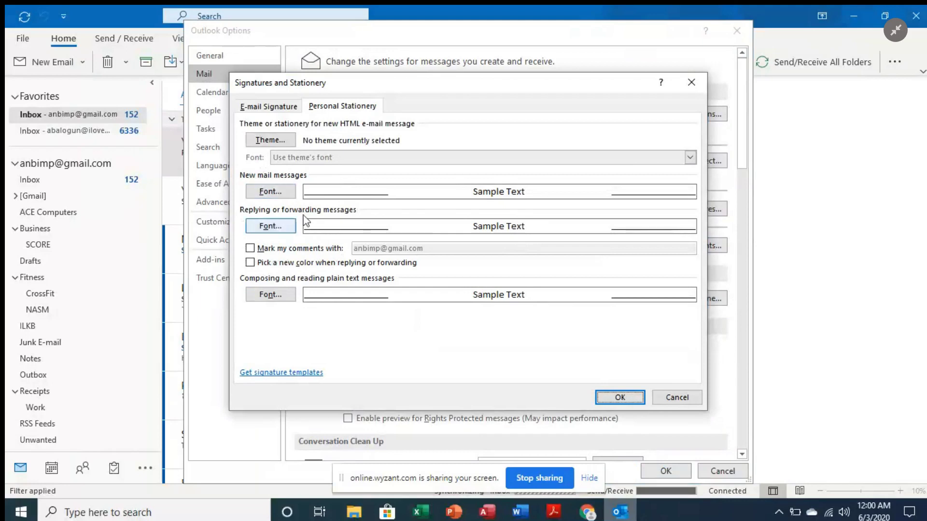
- Set the New mail messages font size to 26 and accept the stationery settings
click(288, 195)
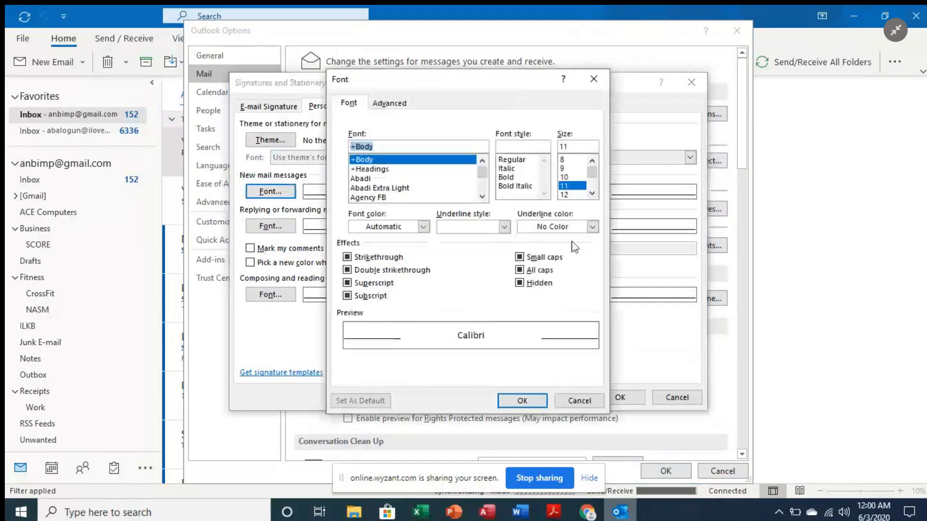
click(593, 195)
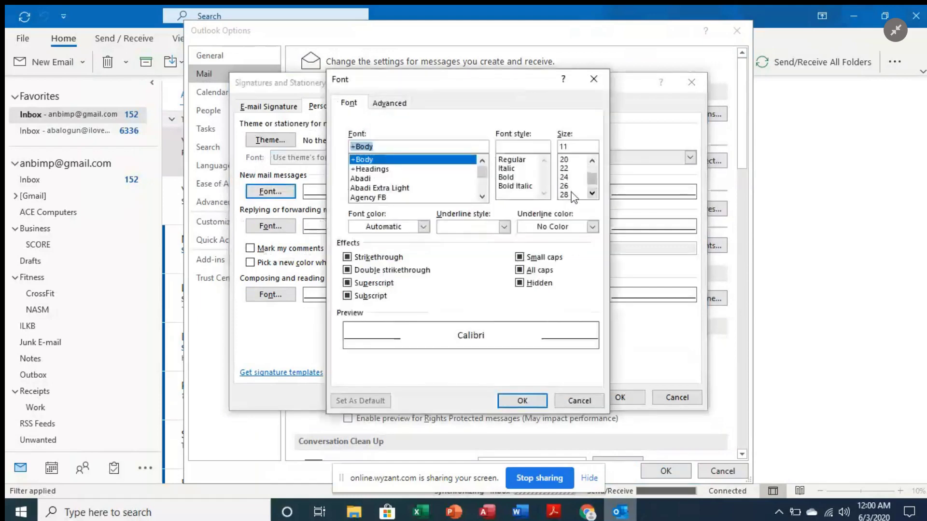
click(565, 187)
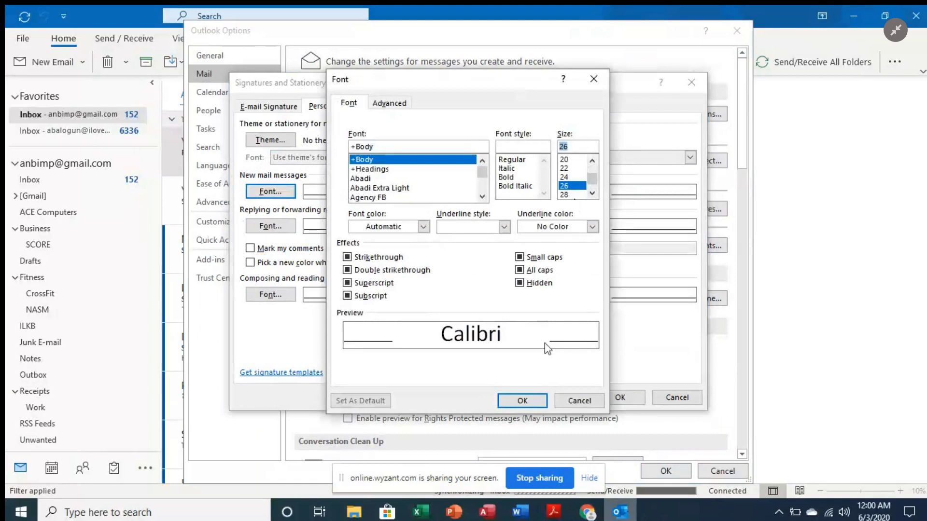
click(529, 403)
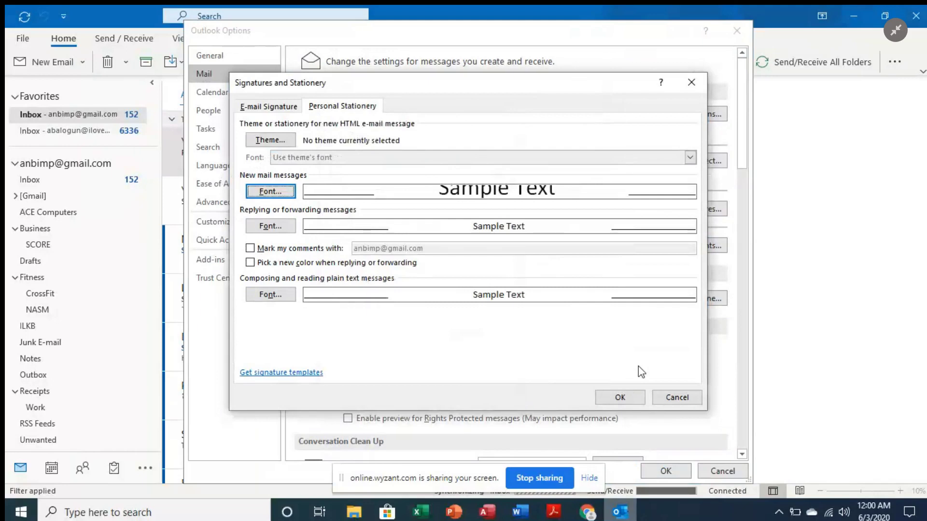
click(635, 397)
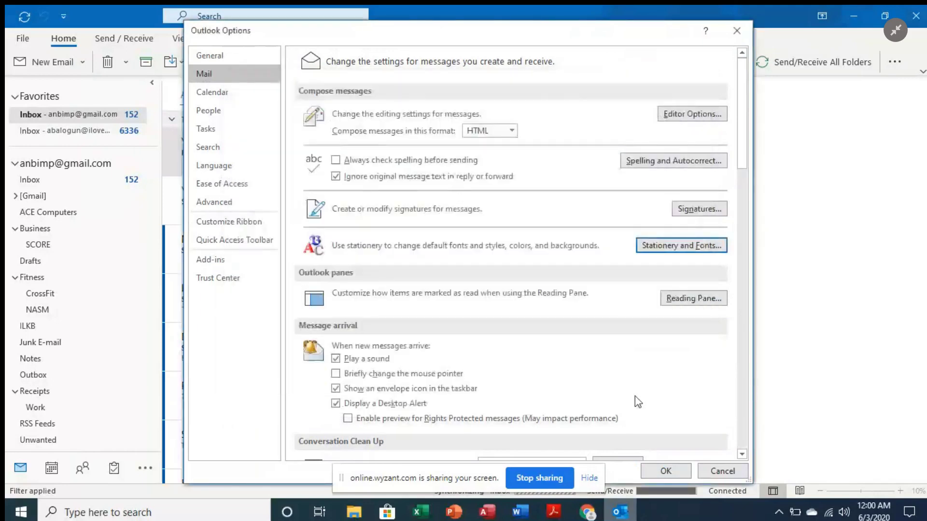
- Close Outlook Options, test the 26 pt default in a new message, then close it
click(666, 471)
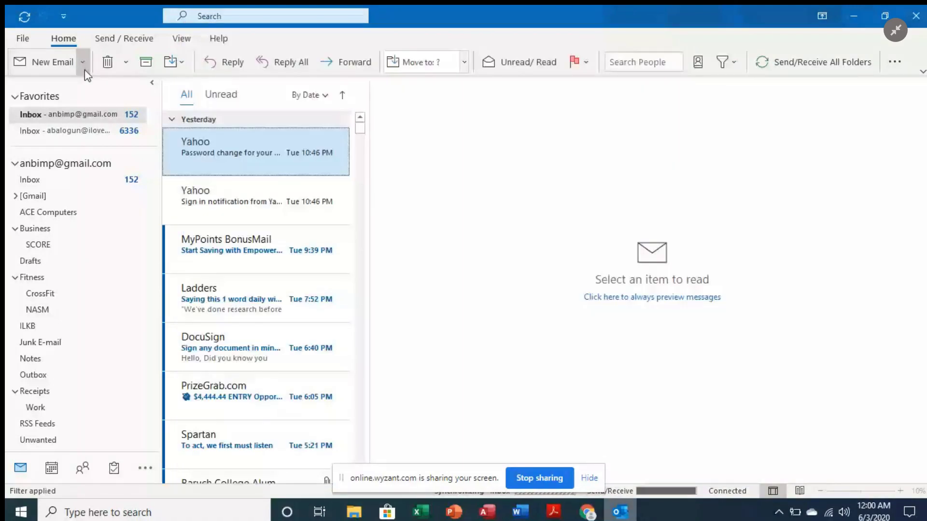
click(85, 70)
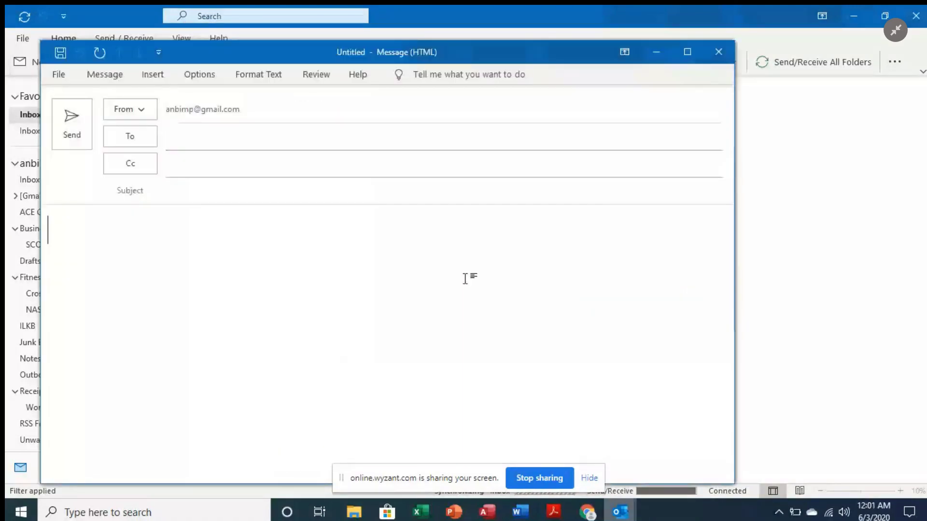
click(215, 283)
text(h)
key(BackSpace)
text(Hello!!)
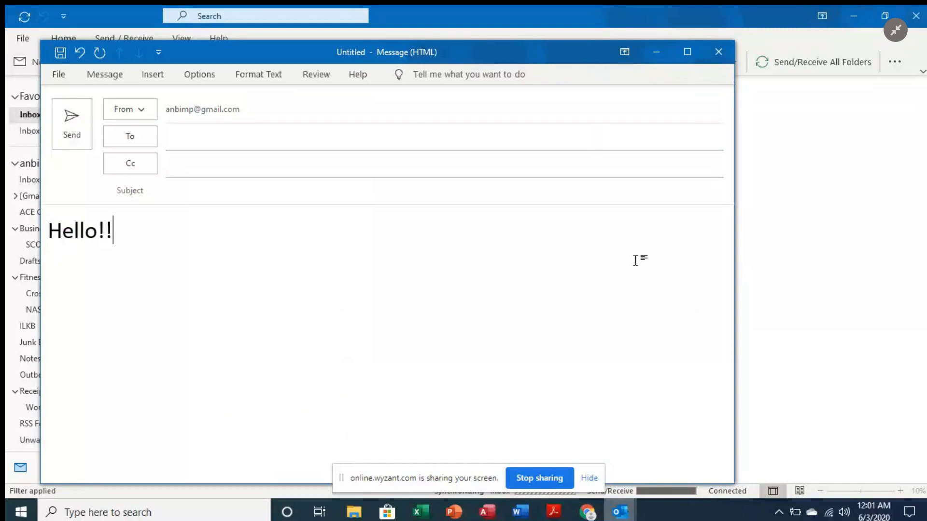
click(718, 52)
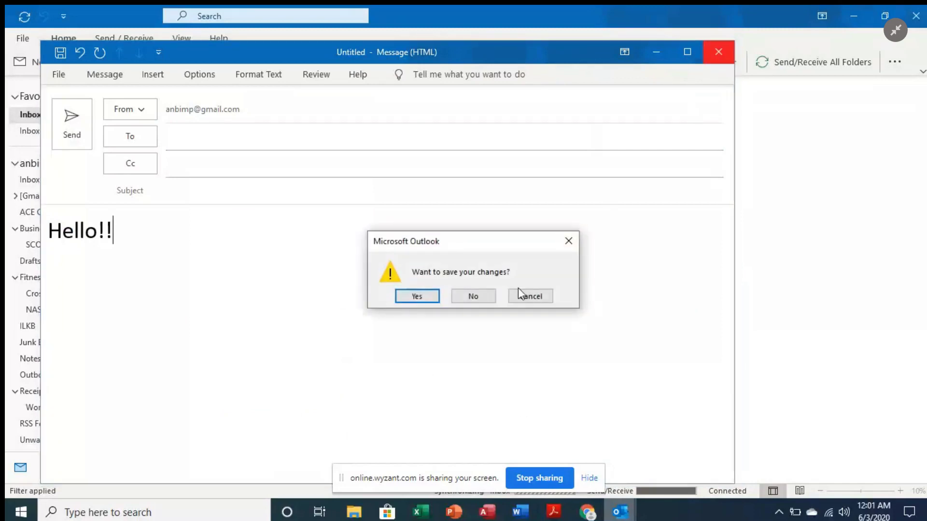
- Discard the test message without saving
click(473, 296)
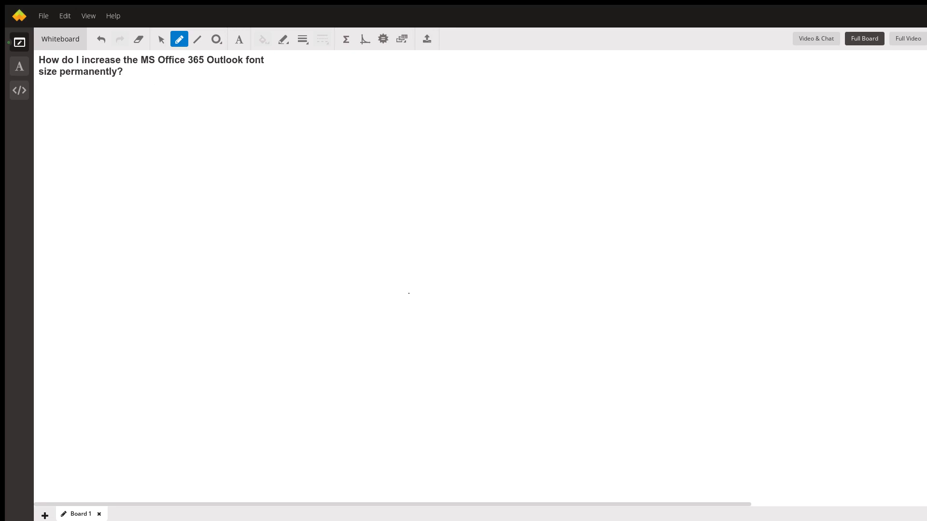
- Paste the nine written Outlook font-size steps onto the whiteboard
text(Change the Default Font Size in the Mail Editor of Microsoft Outlook 1. Click on File 2. Click on Options 3. Click on Mail 4. Click on the Stationery & Fonts button 5. Under New Mail Messages, click on the Font… button (Note: You can complete below actions for Replies and Forwards as well) 6. Select the desired Font size e.g. 11, 12, 26, etc. 7. Click OK 8. Click OK 9. Click OK)
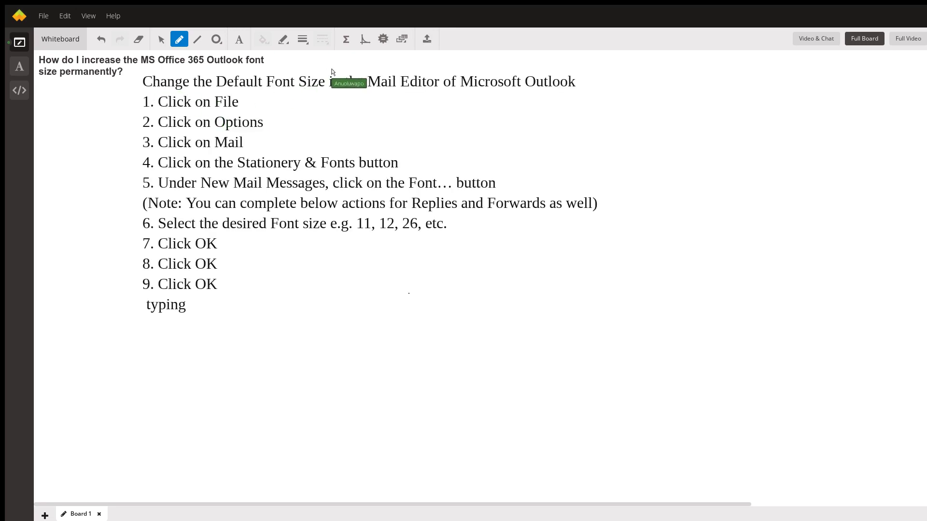